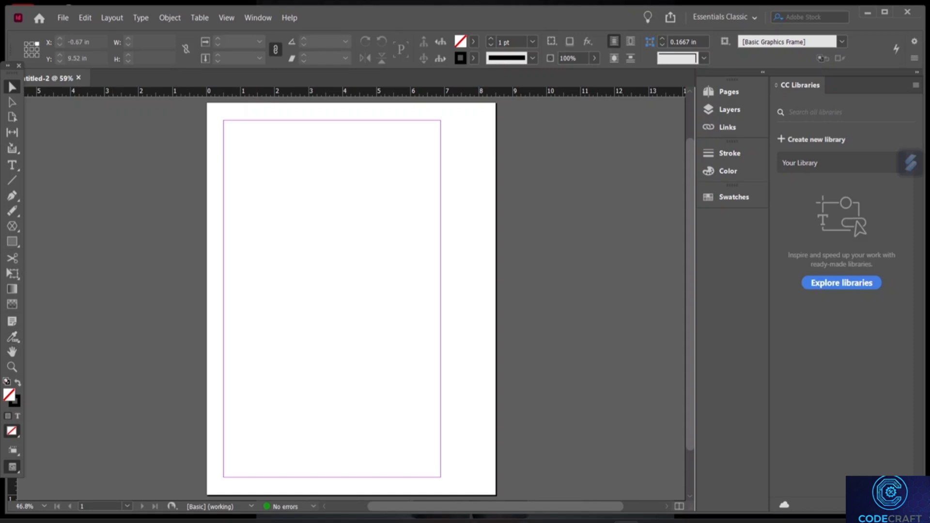
# - Place the image of the smoking, burning figure from the Pictures folder at full size and move it over the page
pyautogui.hotkey('alt', 'Tab')
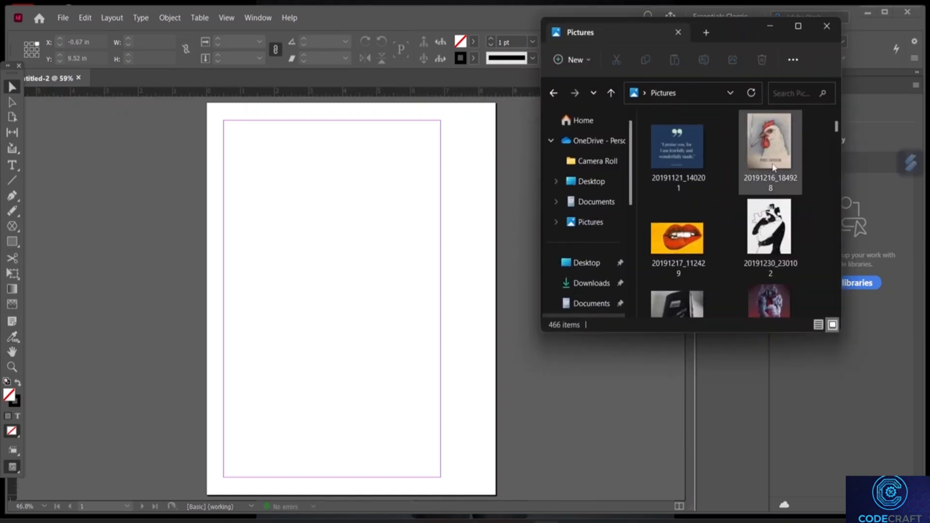
pyautogui.moveTo(759, 294); pyautogui.dragTo(363, 224)
pyautogui.moveTo(361, 223); pyautogui.dragTo(243, 177)
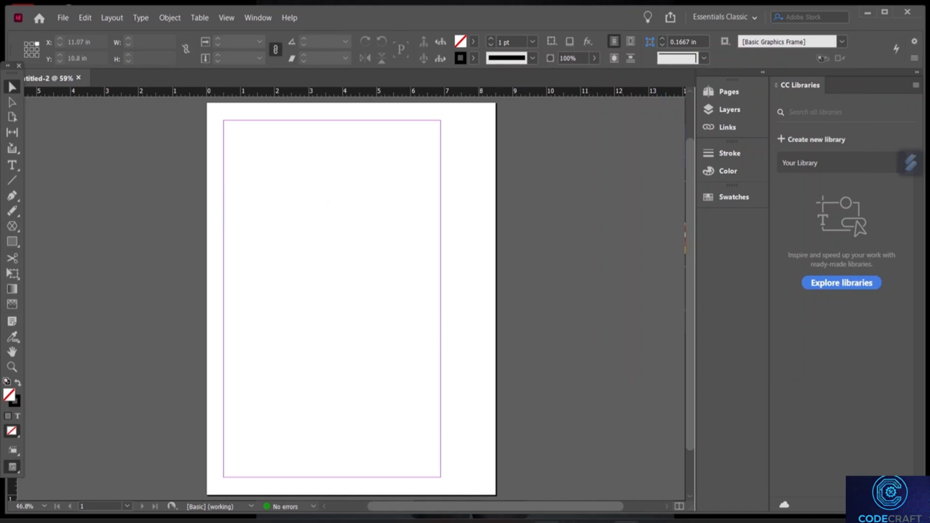
pyautogui.click(573, 522)
pyautogui.moveTo(758, 308); pyautogui.dragTo(380, 294)
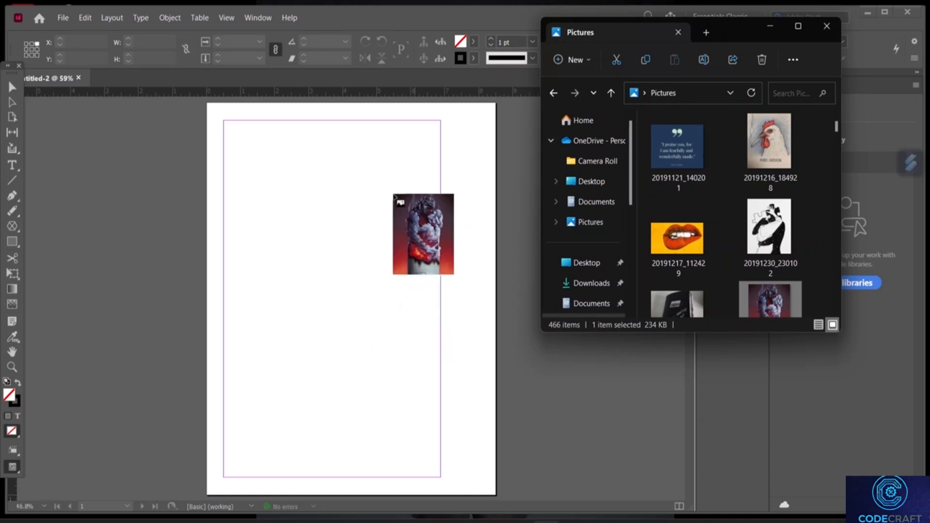
pyautogui.click(272, 152)
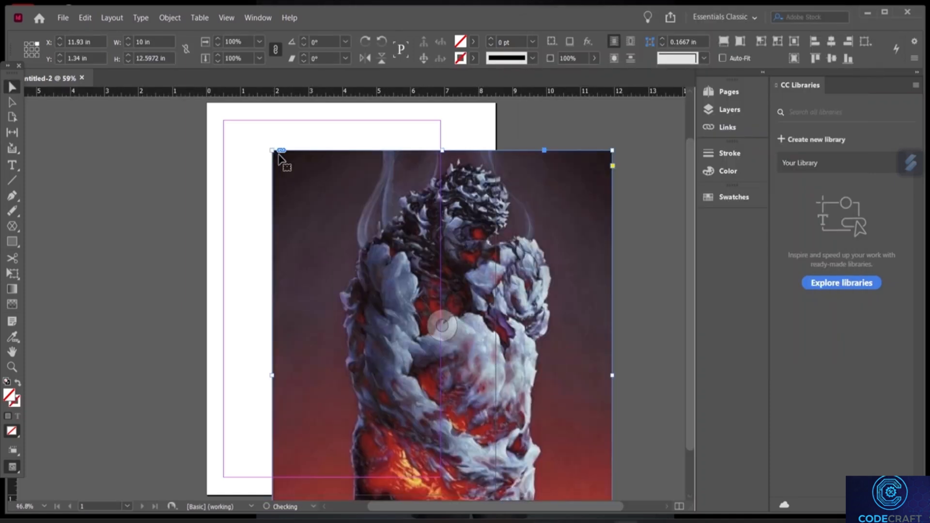
pyautogui.moveTo(545, 391); pyautogui.dragTo(471, 318)
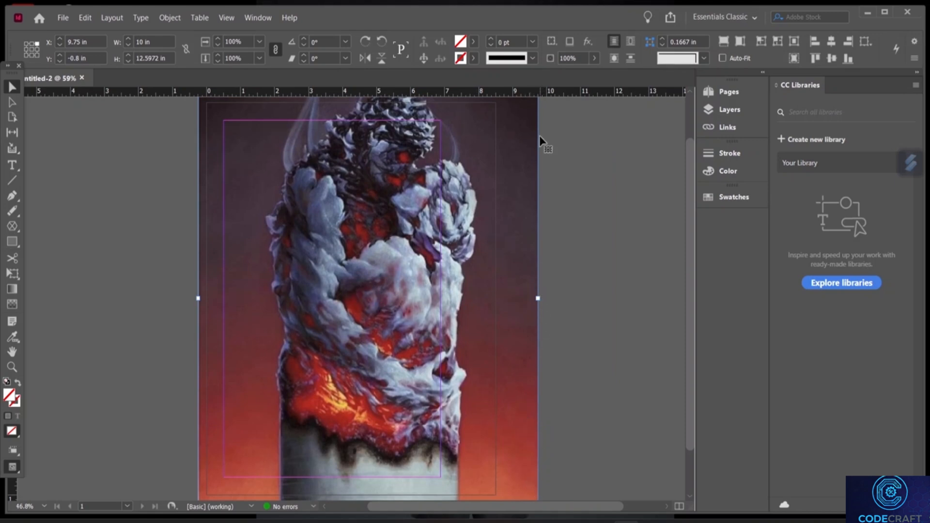
pyautogui.moveTo(504, 152); pyautogui.dragTo(496, 173)
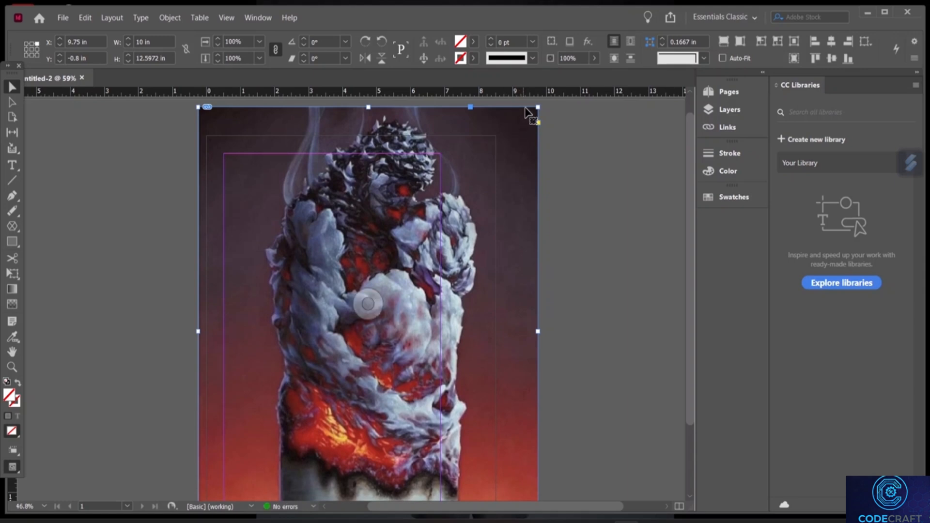
# - Crop the image frame to about 7.7 by 10 in so that it fits within the page edges
pyautogui.moveTo(536, 108); pyautogui.dragTo(486, 143)
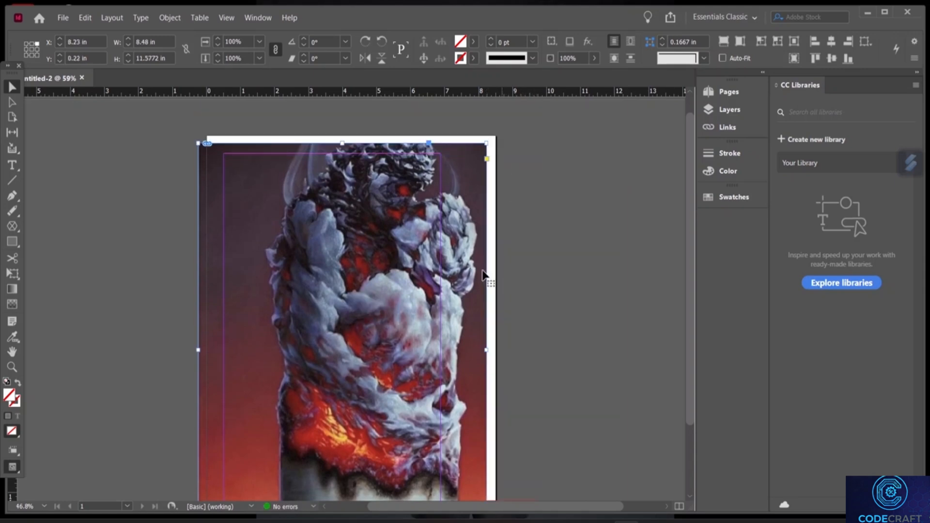
pyautogui.scroll(-3, 480, 276)
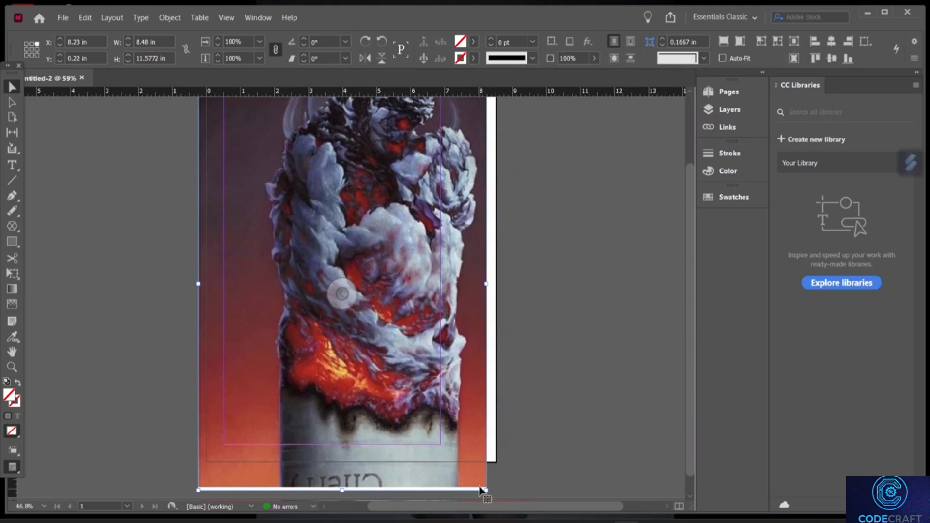
pyautogui.moveTo(486, 489); pyautogui.dragTo(490, 444)
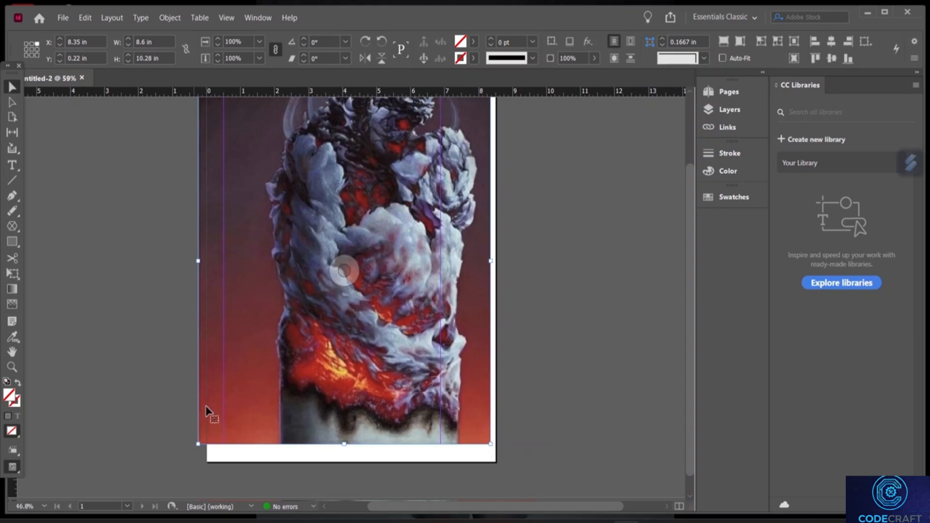
pyautogui.moveTo(197, 442); pyautogui.dragTo(228, 446)
pyautogui.scroll(3, 322, 353)
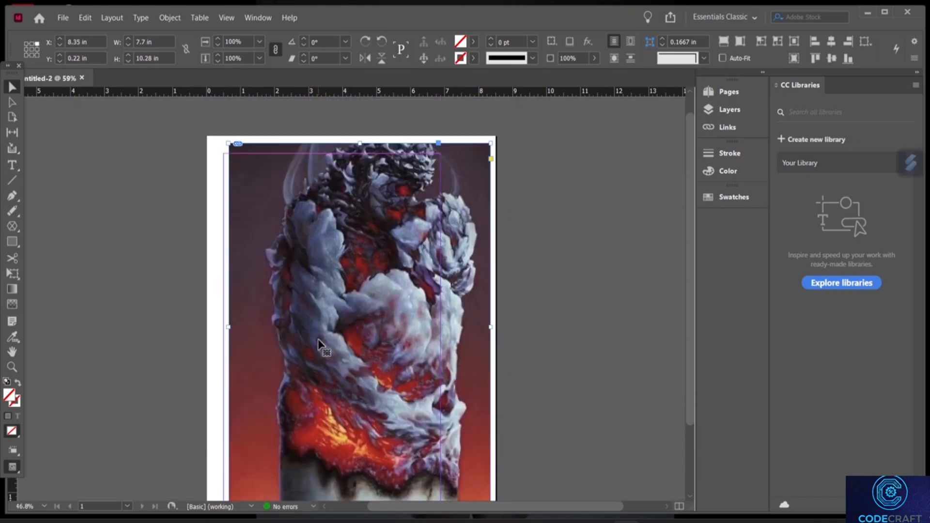
pyautogui.moveTo(359, 164)
pyautogui.mouseDown()
pyautogui.moveTo(356, 186)
pyautogui.moveTo(358, 173)
pyautogui.mouseUp()
pyautogui.scroll(-3, 359, 240)
pyautogui.scroll(2, 359, 237)
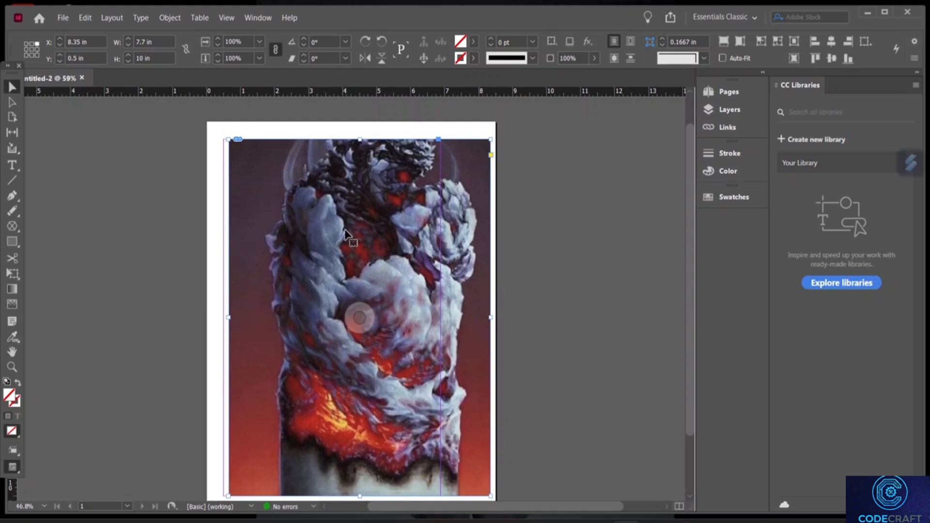
pyautogui.scroll(-2, 345, 231)
pyautogui.scroll(2, 347, 237)
pyautogui.scroll(-2, 348, 239)
pyautogui.click(359, 263)
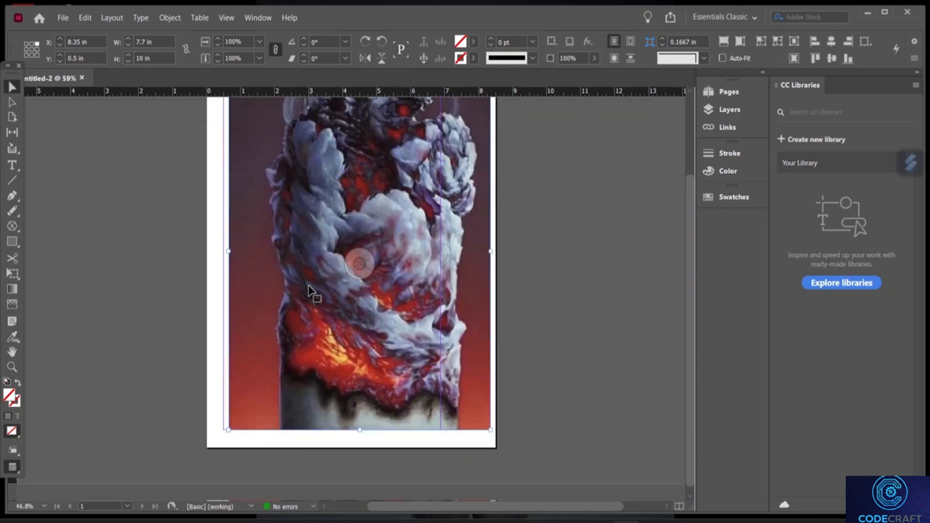
# - Select the image content inside the frame and extract a colour theme from it with the Color Theme Tool
pyautogui.doubleClick(249, 267)
pyautogui.scroll(2, 252, 257)
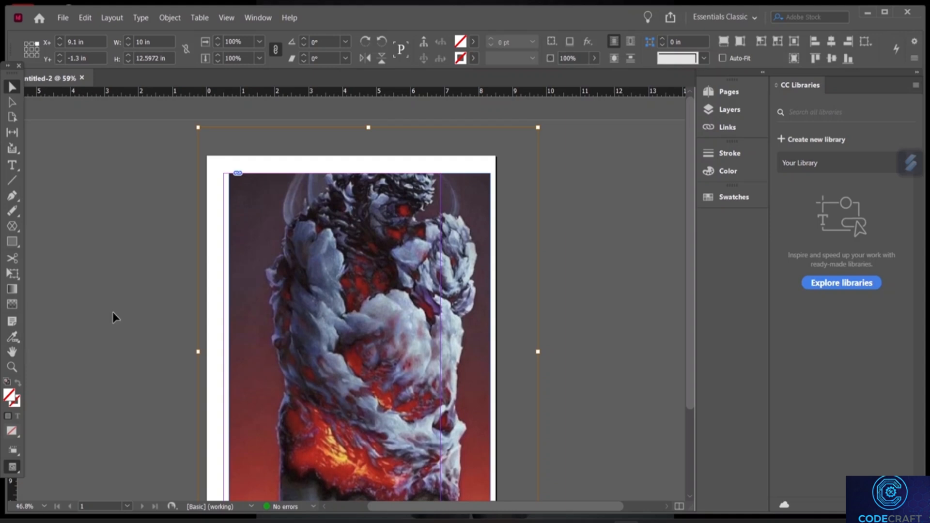
pyautogui.click(359, 336)
pyautogui.scroll(-1, 29, 264)
pyautogui.click(12, 336)
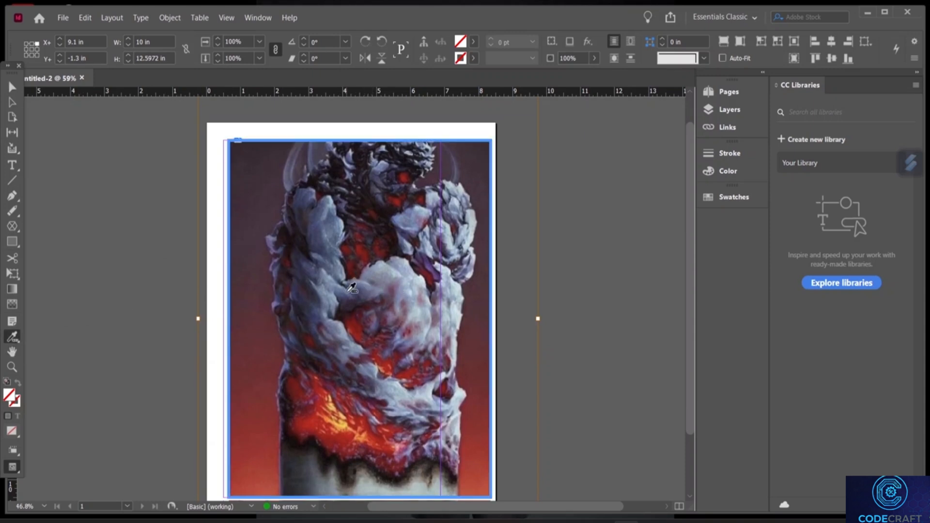
pyautogui.click(360, 283)
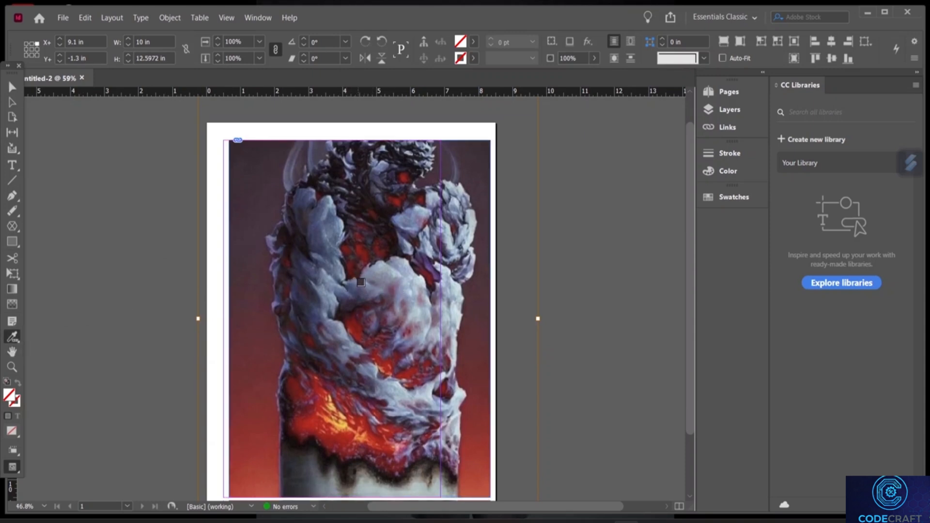
pyautogui.rightClick(13, 337)
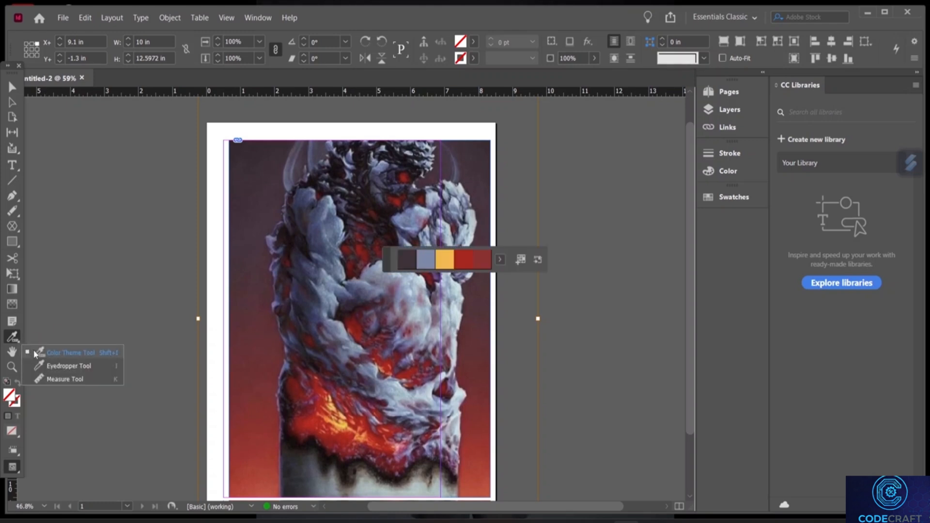
pyautogui.click(60, 352)
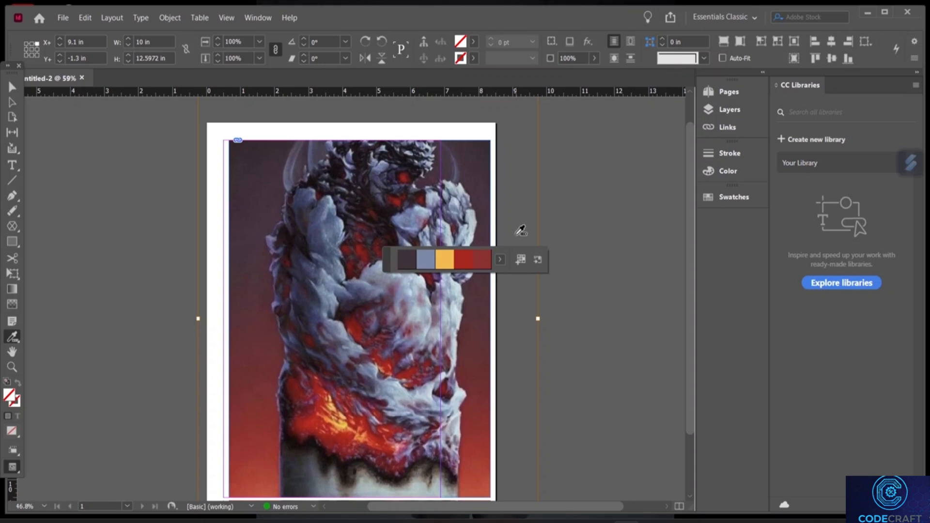
# - Choose the Bright variant of the extracted colour theme and add it to the document's swatches
pyautogui.click(500, 260)
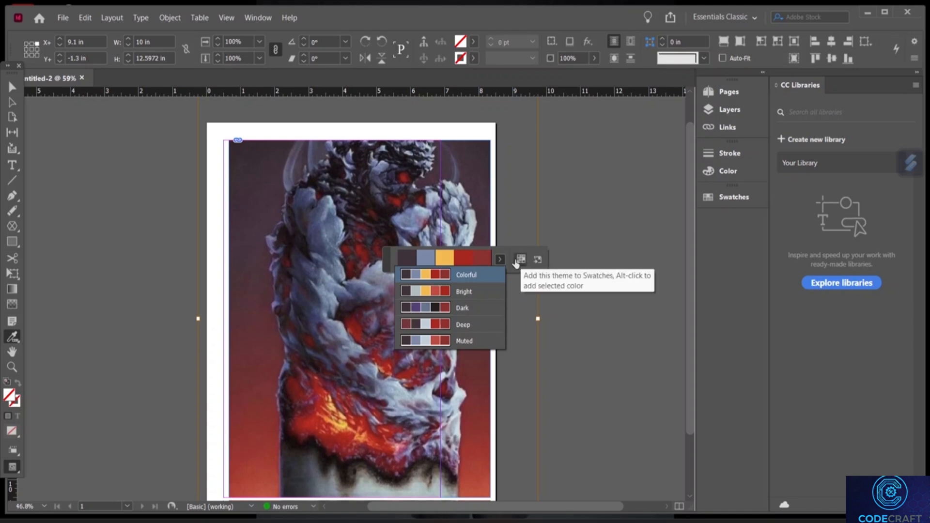
pyautogui.click(432, 292)
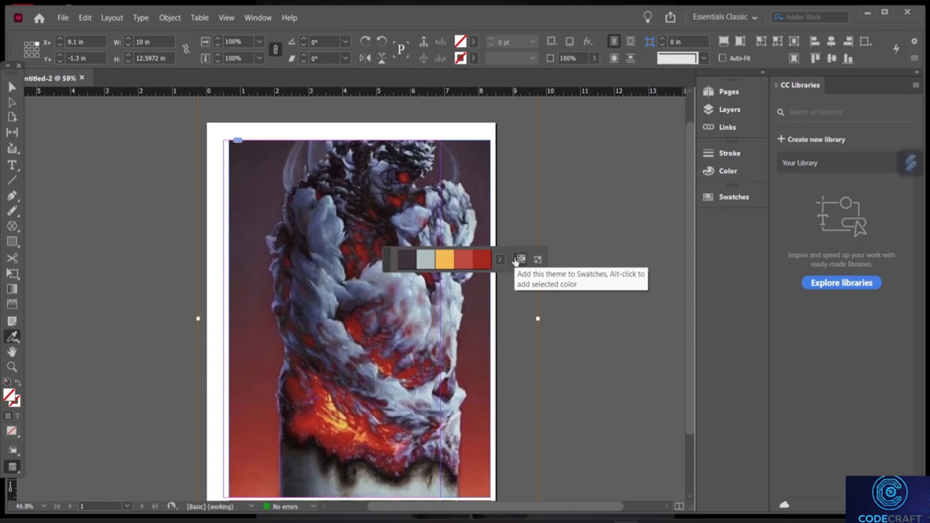
pyautogui.click(520, 260)
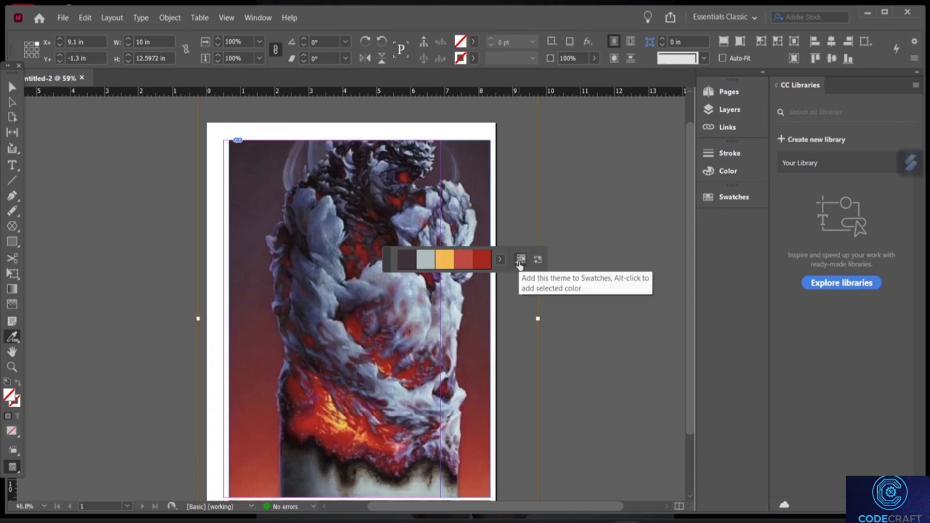
pyautogui.click(519, 263)
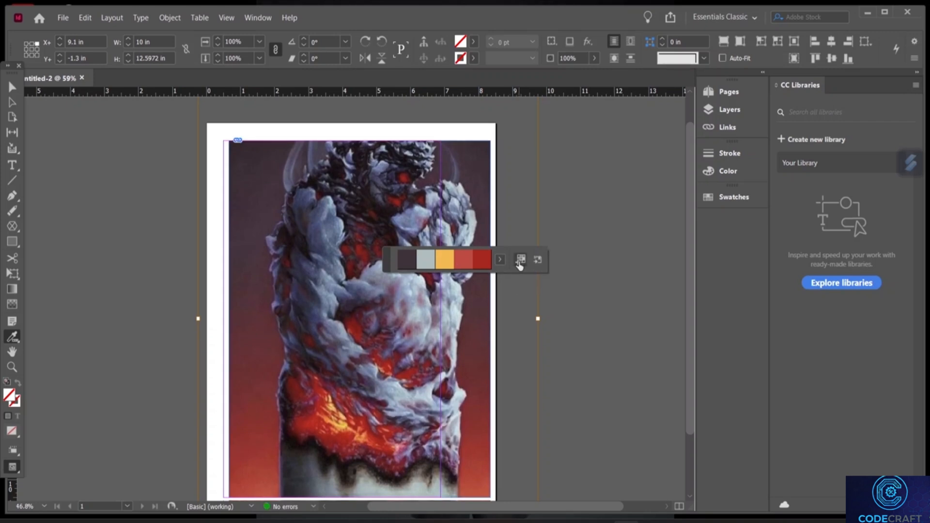
# - Examine the colours of the Bright_Theme group in the document's swatches and in the fill colour choices
pyautogui.click(707, 200)
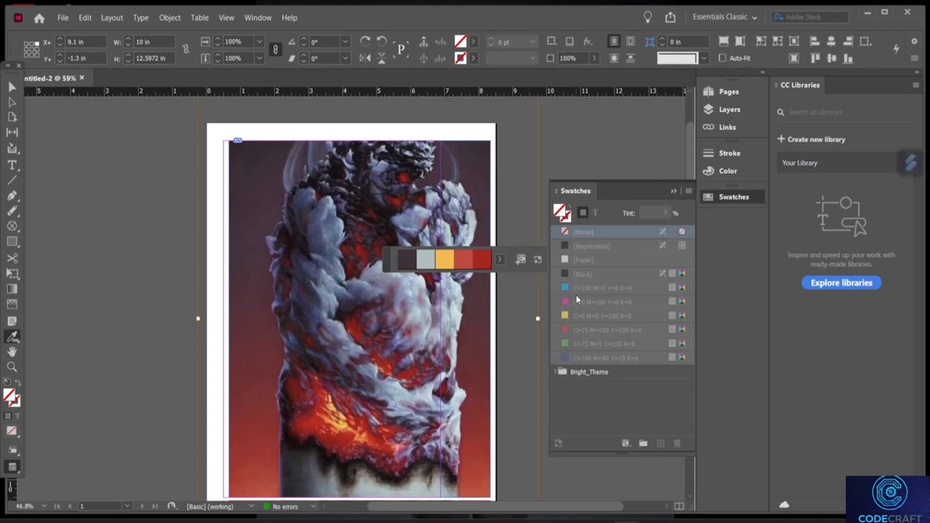
pyautogui.click(557, 372)
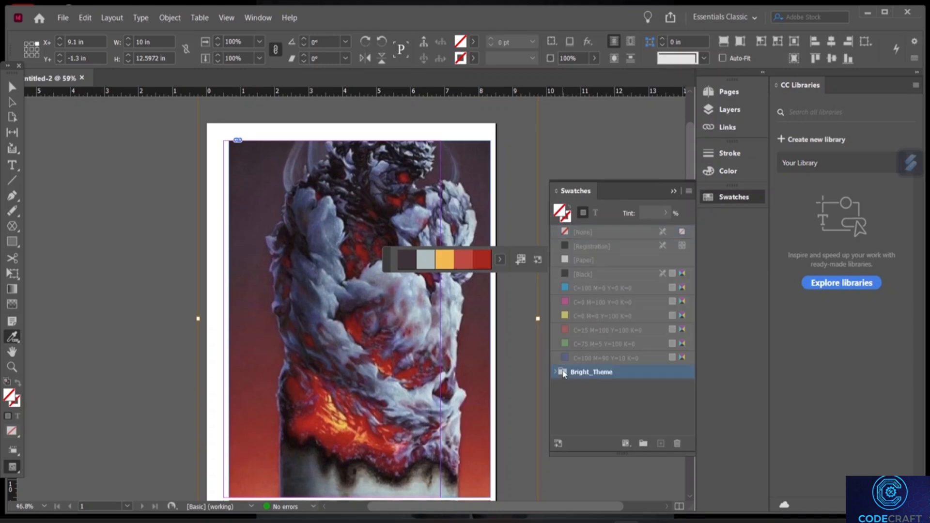
pyautogui.click(554, 372)
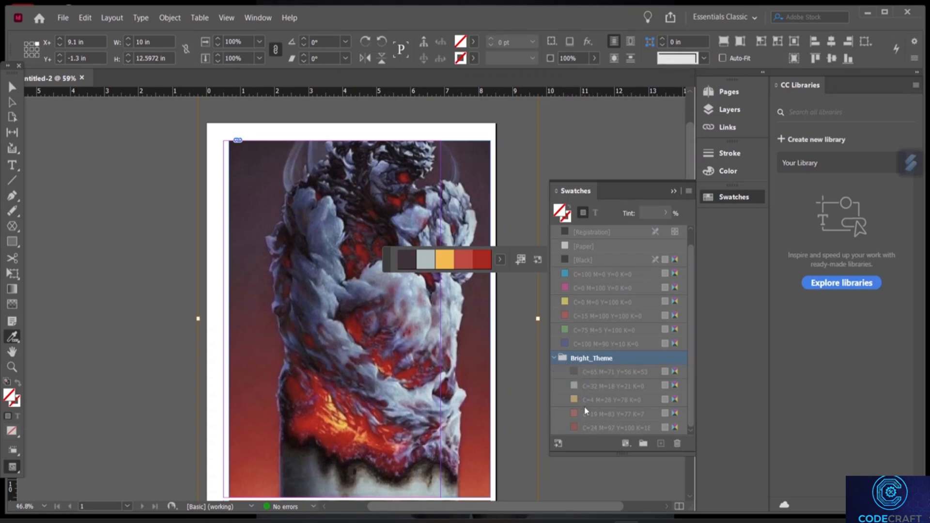
pyautogui.click(554, 358)
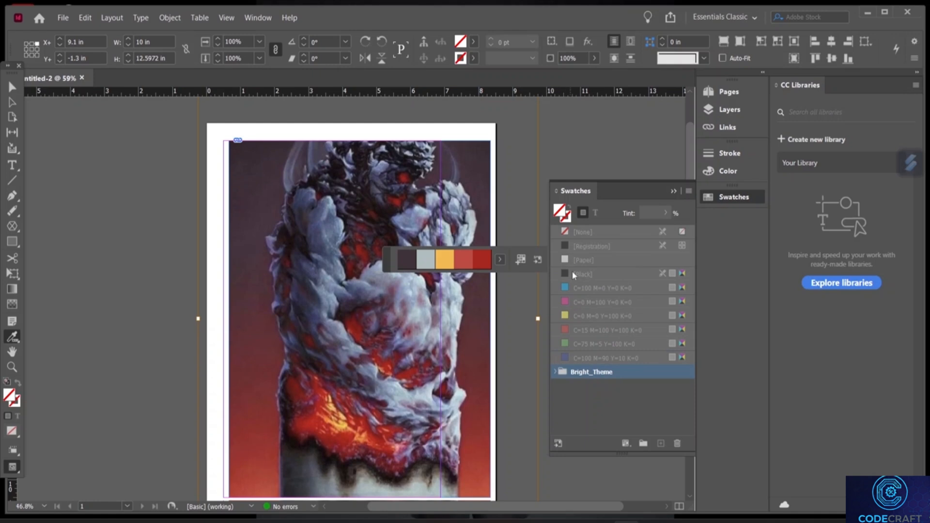
pyautogui.doubleClick(460, 43)
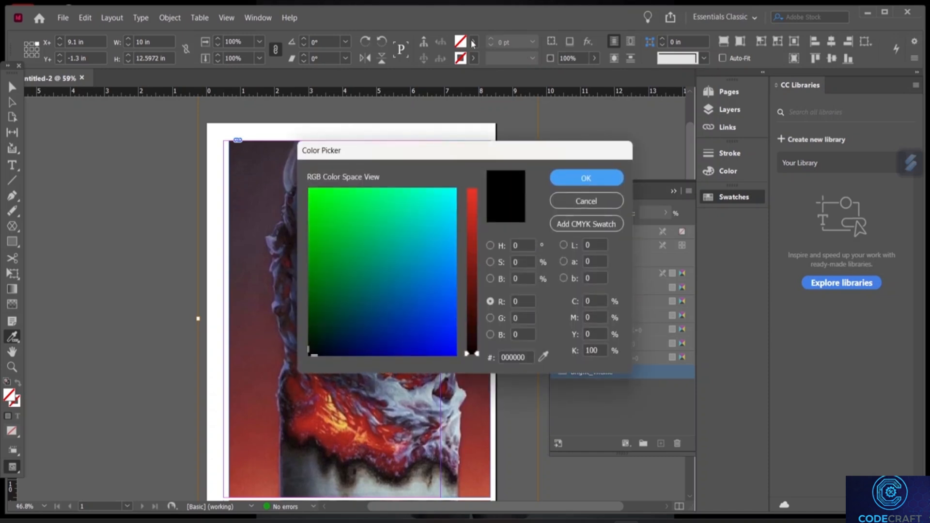
pyautogui.click(616, 200)
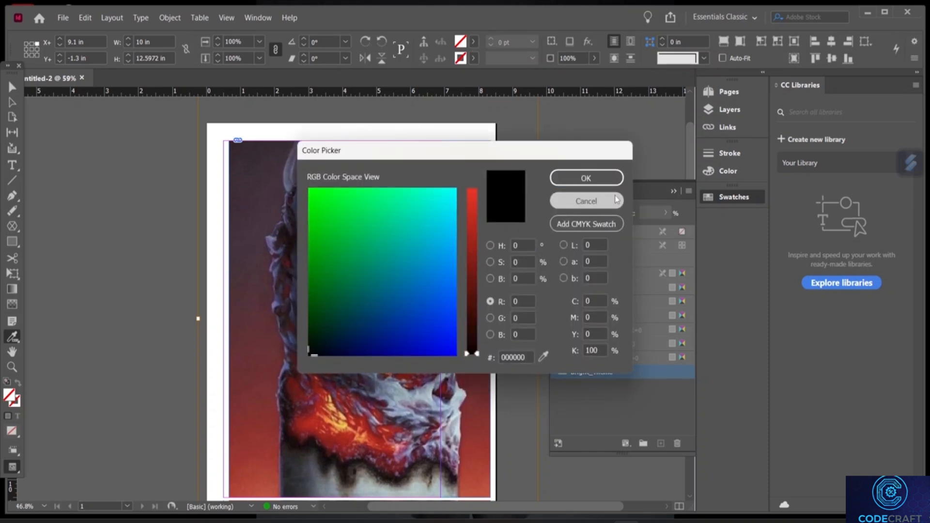
pyautogui.click(473, 42)
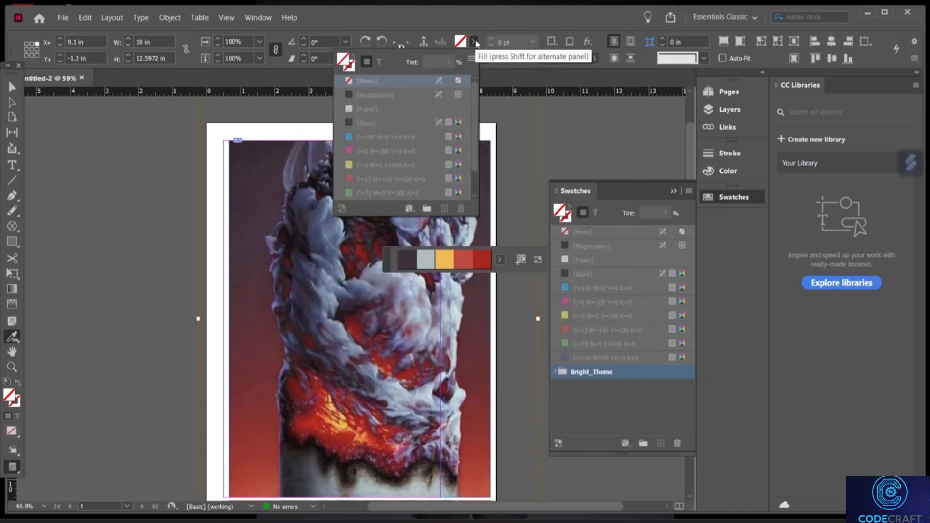
pyautogui.scroll(-1, 402, 160)
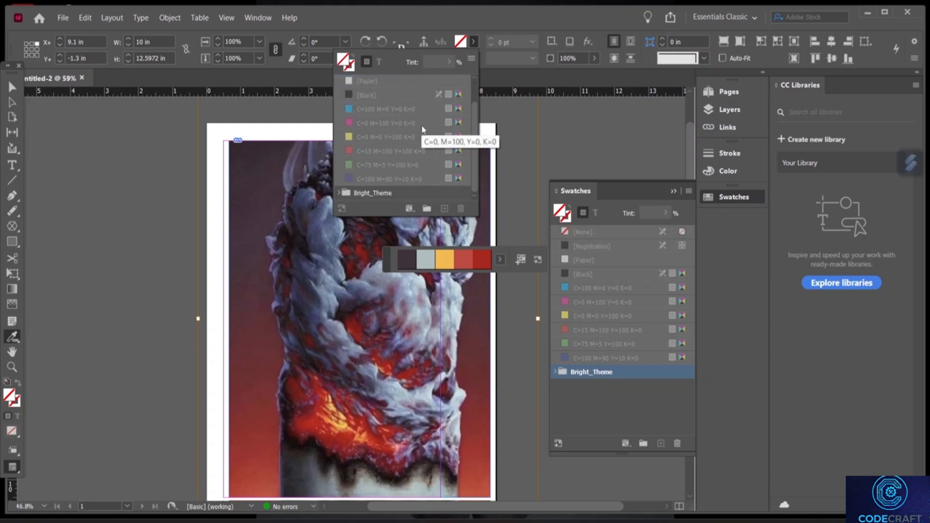
pyautogui.click(372, 194)
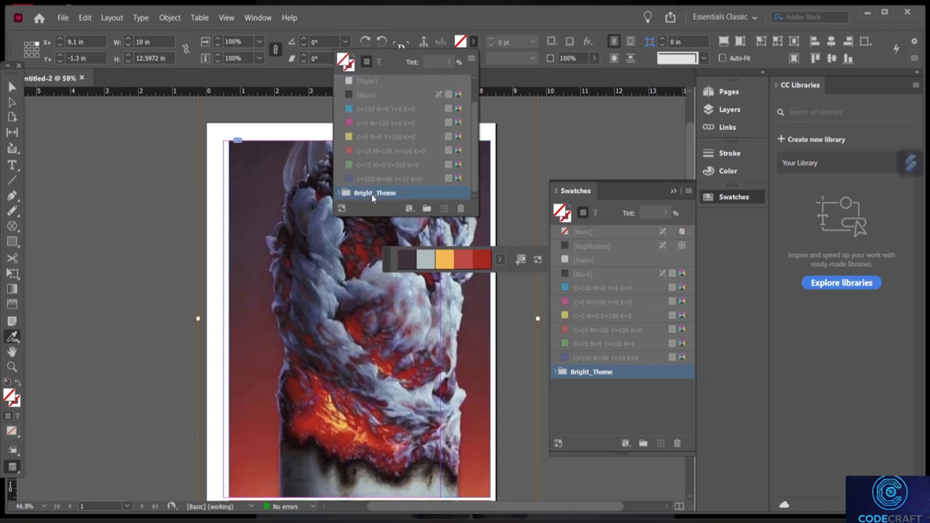
pyautogui.click(338, 192)
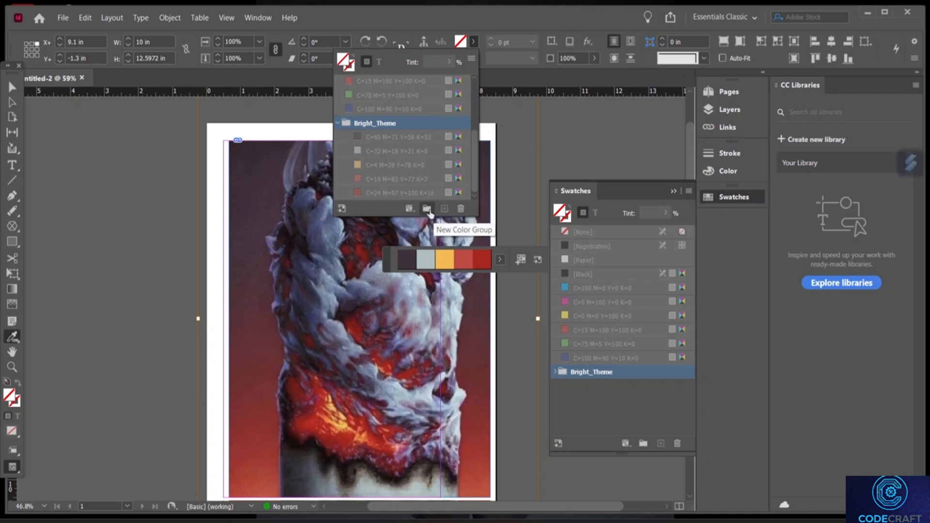
pyautogui.click(337, 125)
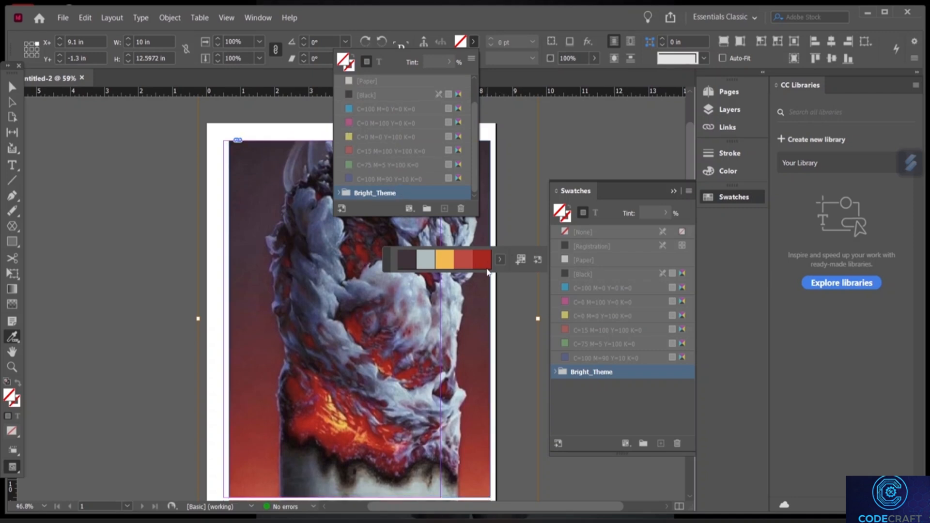
# - Switch the extracted colour theme to the Deep variant and add it to the swatches as well
pyautogui.click(499, 260)
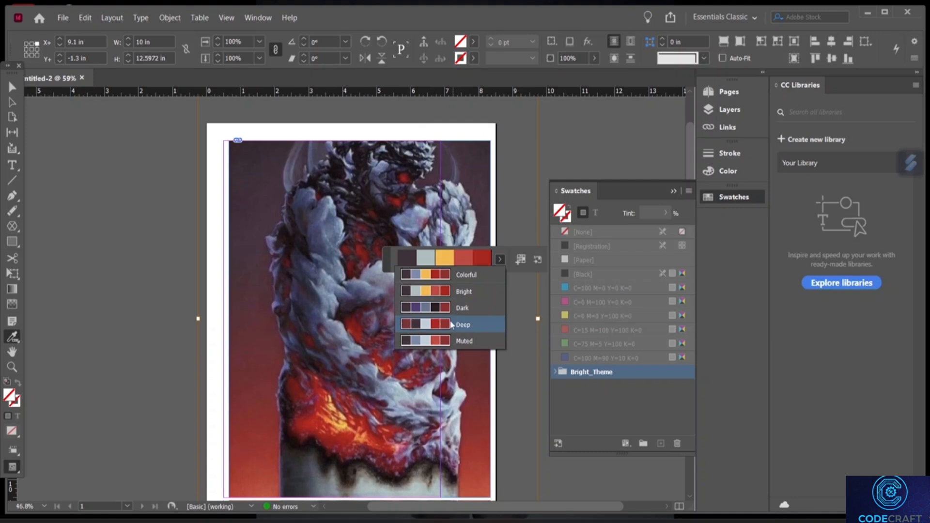
pyautogui.click(423, 331)
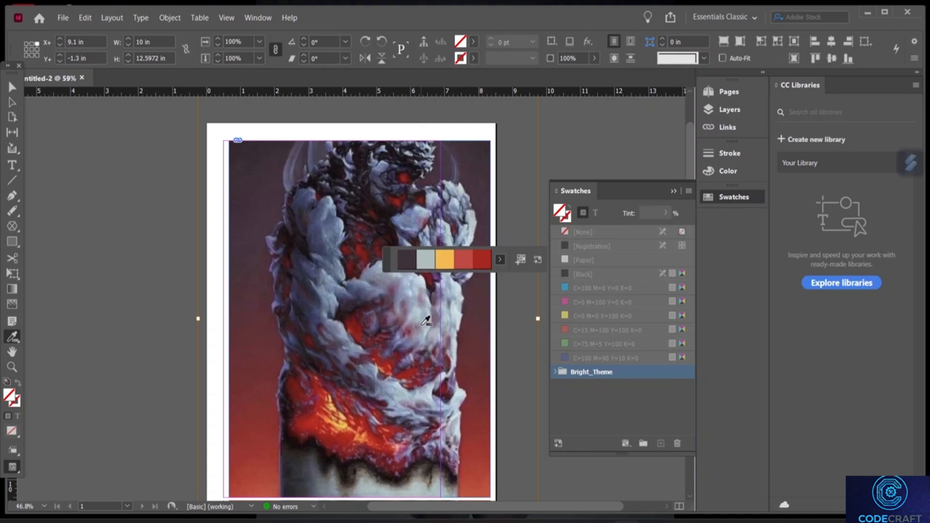
pyautogui.click(519, 263)
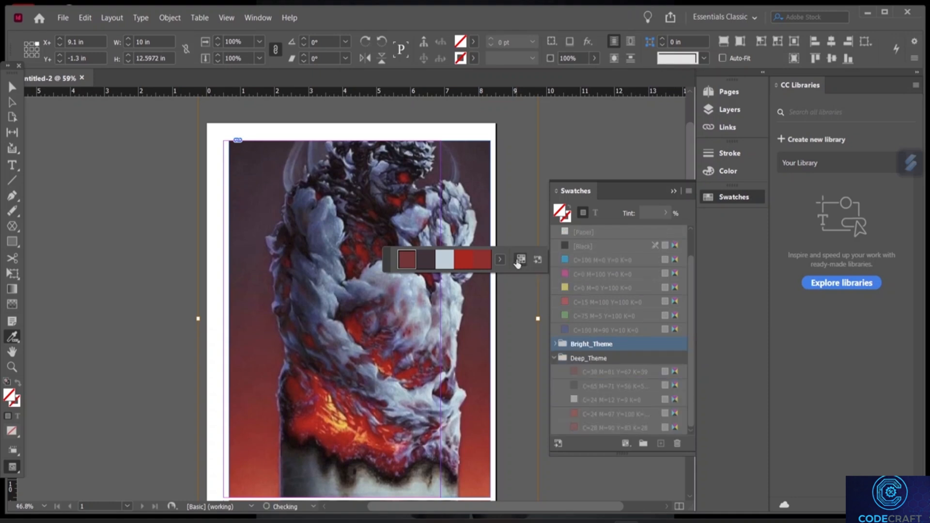
# - Pick the pale blue colour of the Deep theme and add the theme to the swatches a second time
pyautogui.click(554, 359)
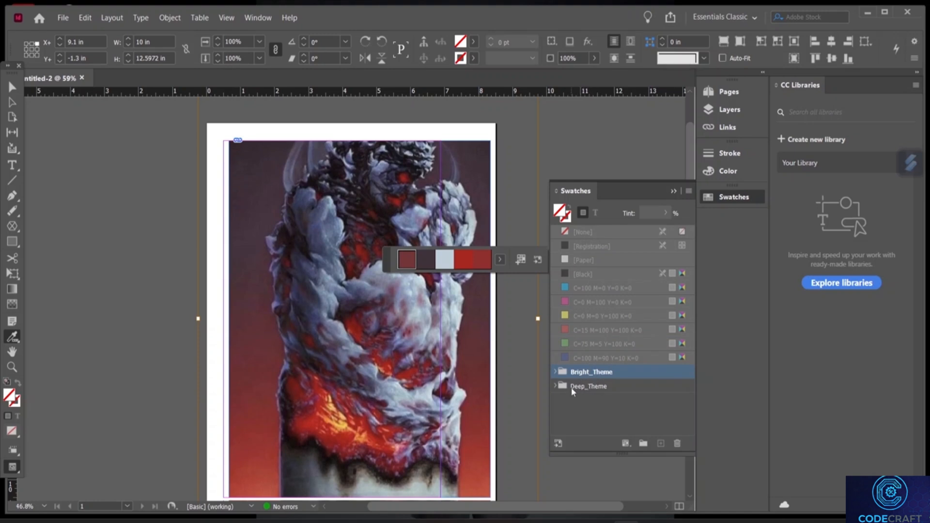
pyautogui.click(444, 263)
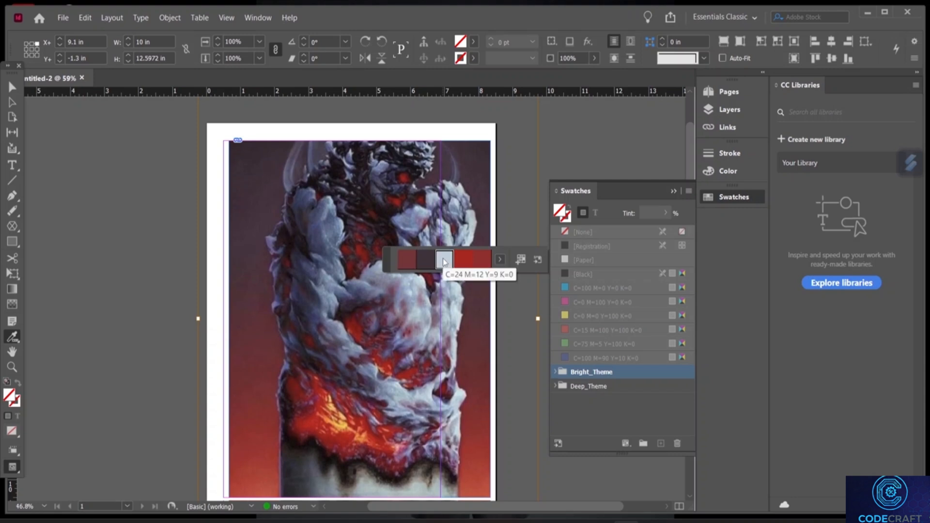
pyautogui.click(520, 261)
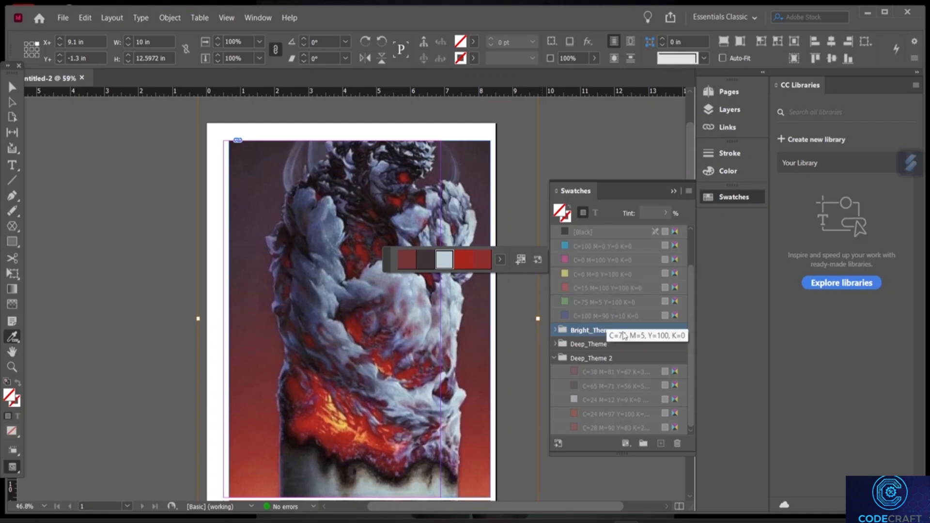
# - Compare the colours in the Deep_Theme and Deep_Theme 2 swatch groups
pyautogui.click(564, 347)
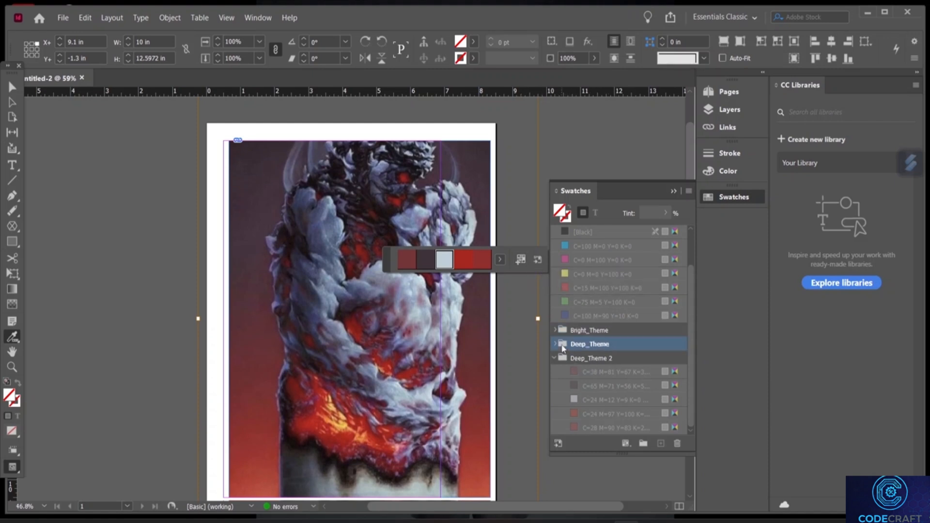
pyautogui.click(553, 355)
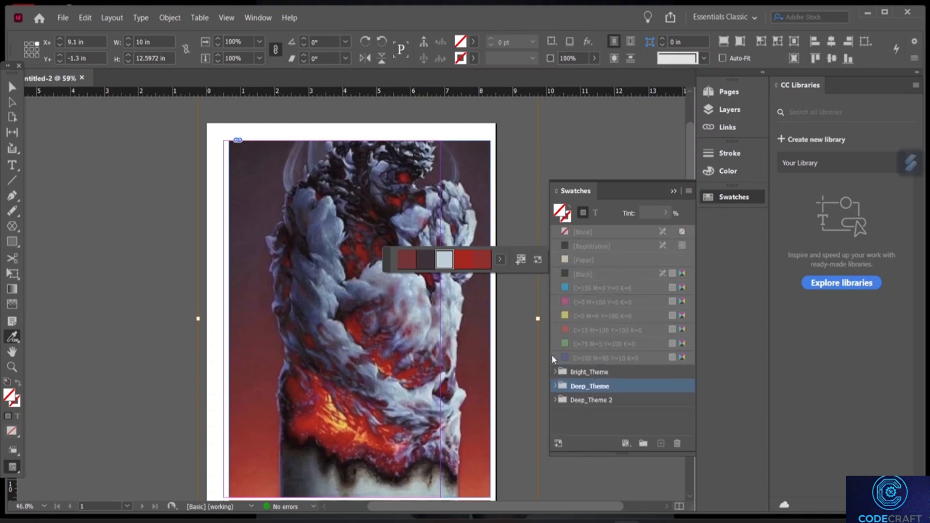
pyautogui.click(553, 384)
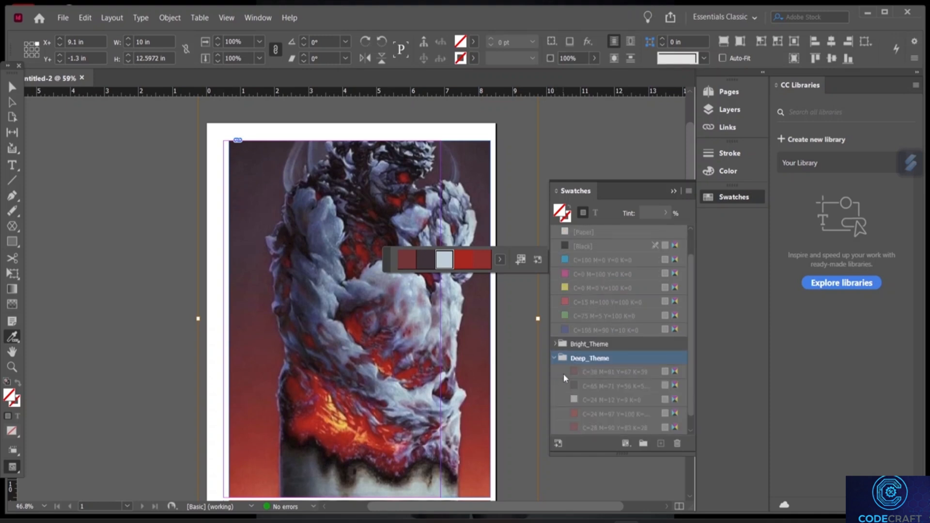
pyautogui.scroll(-1, 572, 365)
pyautogui.click(575, 429)
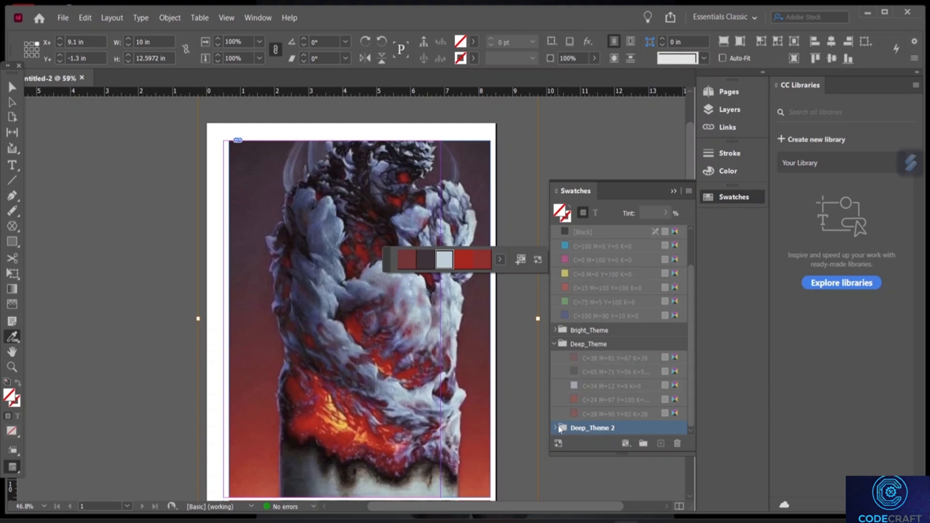
pyautogui.click(555, 429)
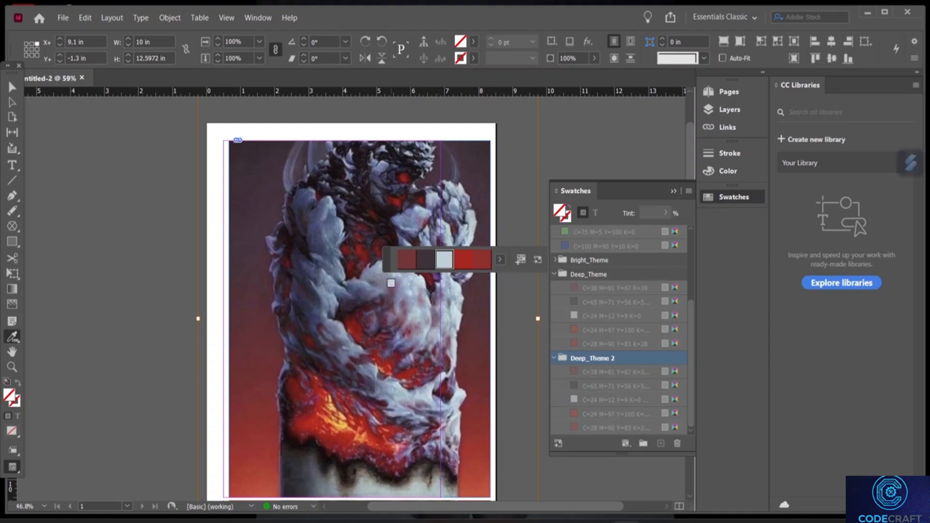
# - Delete the placed image and its empty frame from the page
pyautogui.click(12, 86)
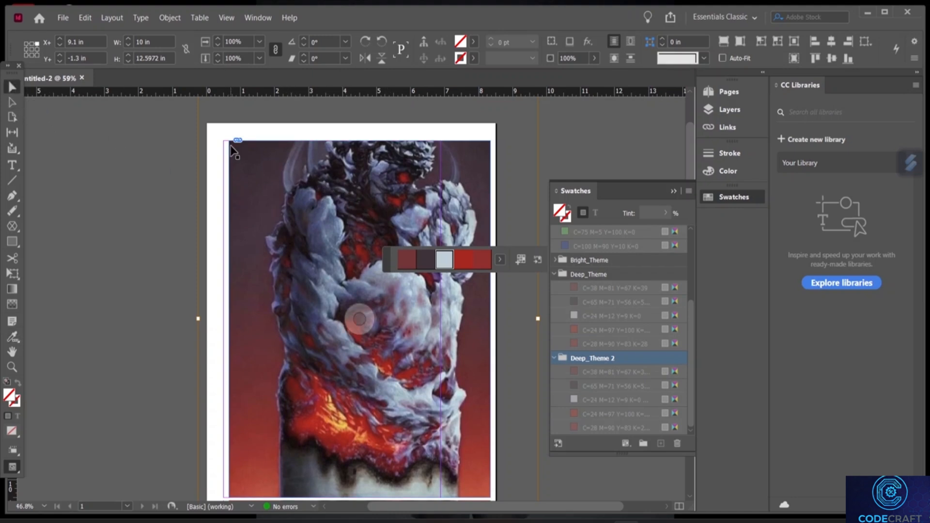
pyautogui.press('Delete')
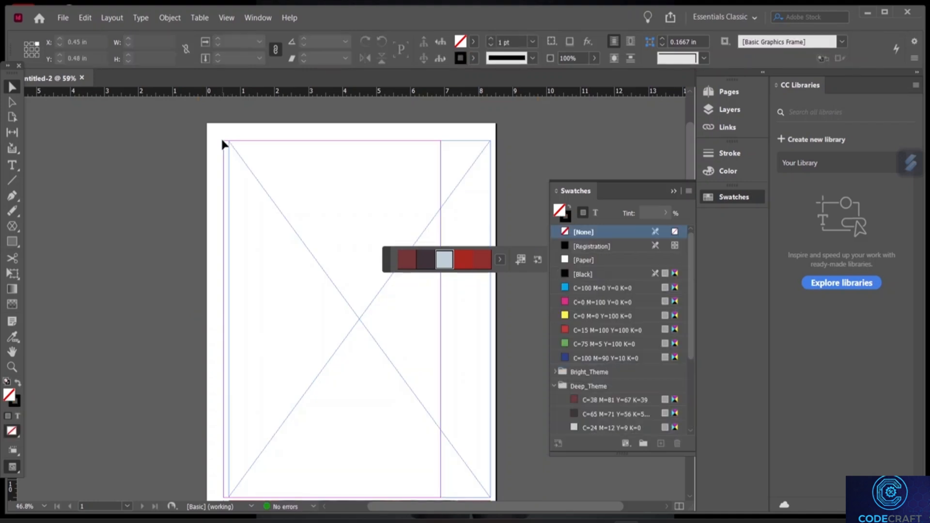
pyautogui.click(295, 191)
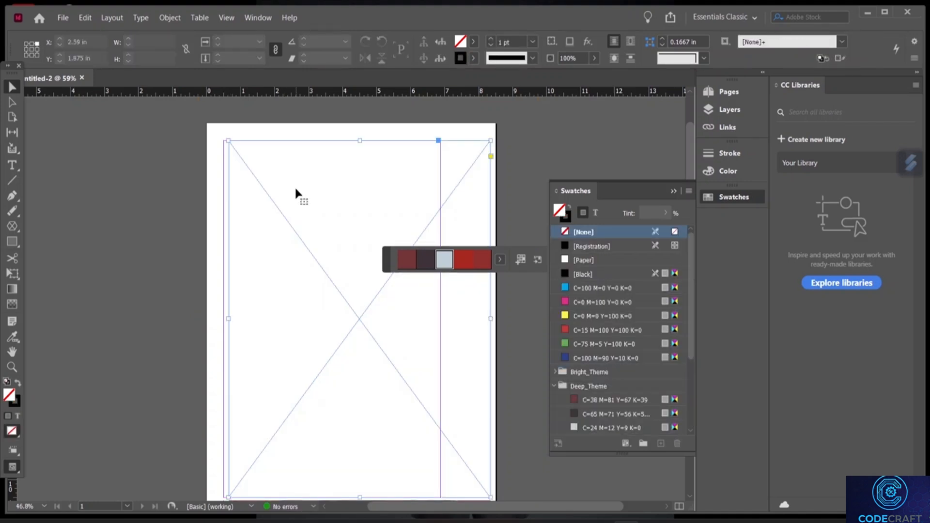
pyautogui.press('Delete')
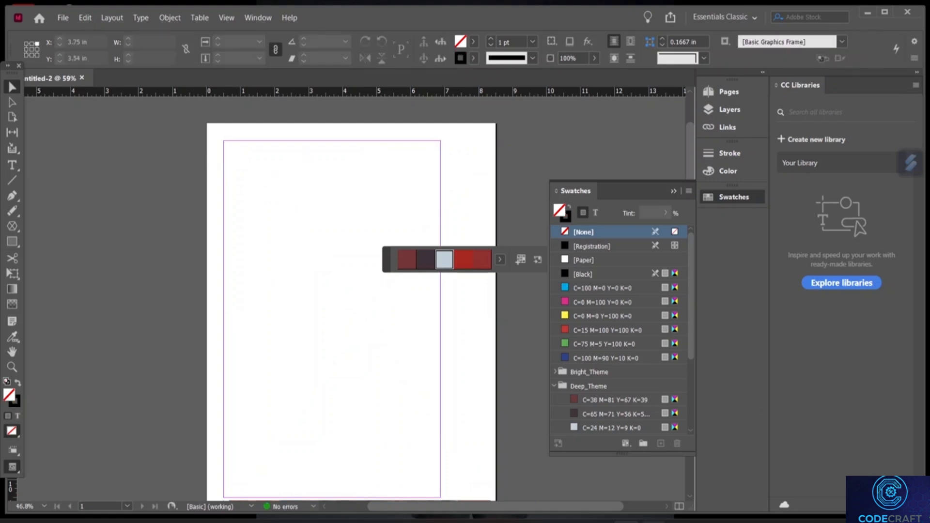
# - Switch to File Explorer and place the quote picture 20191121_140201 from the Pictures folder in the upper part of the InDesign page
pyautogui.moveTo(546, 520)
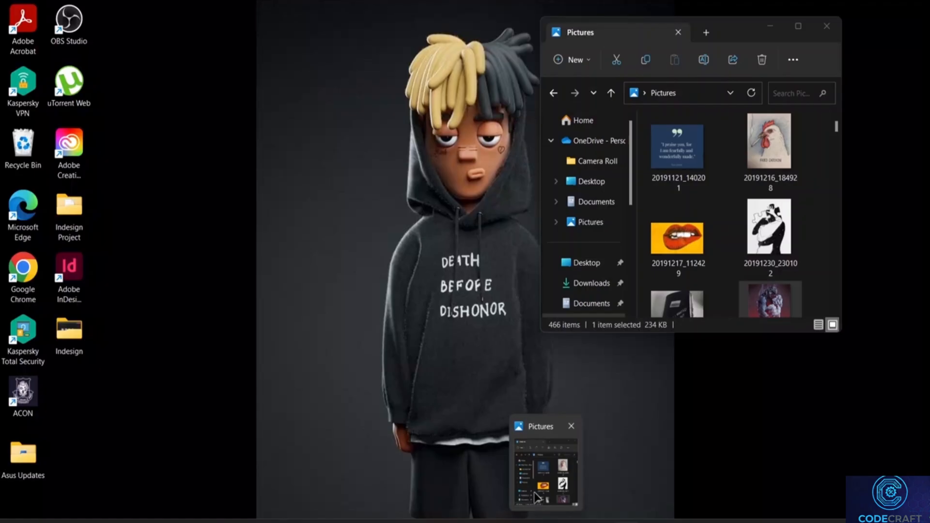
pyautogui.click(535, 492)
pyautogui.scroll(-3, 707, 250)
pyautogui.scroll(5, 708, 257)
pyautogui.click(675, 239)
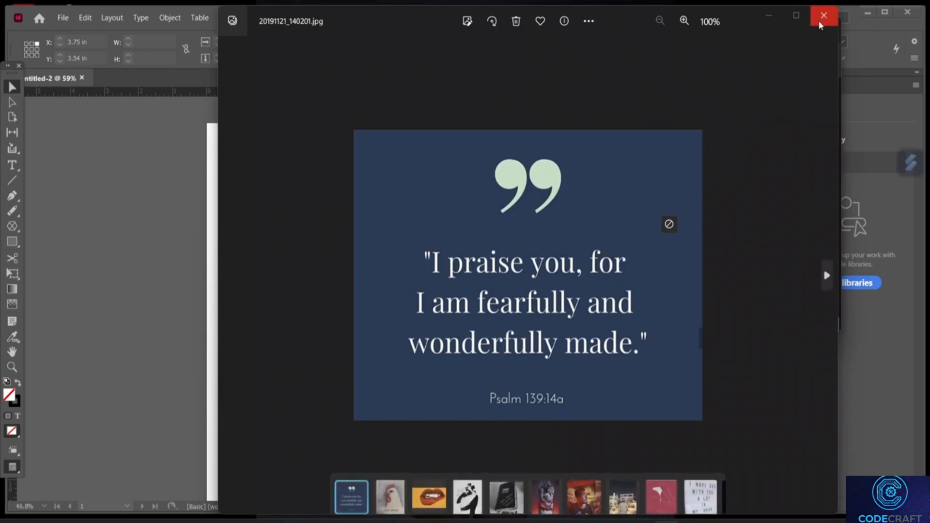
pyautogui.click(824, 17)
pyautogui.moveTo(674, 231); pyautogui.dragTo(363, 314)
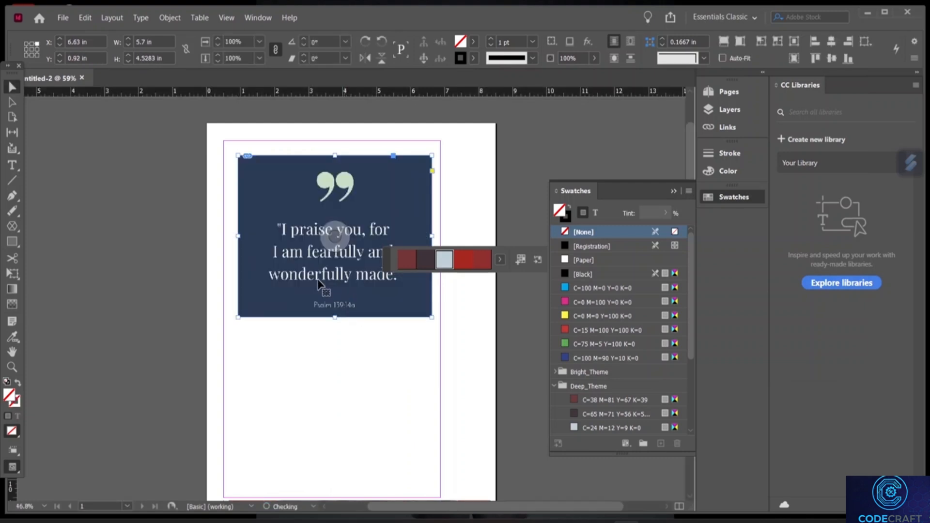
# - Extract a colour theme from the quote picture with the Color Theme Tool, add it to the current CC library and skip the introductory tour
pyautogui.click(11, 336)
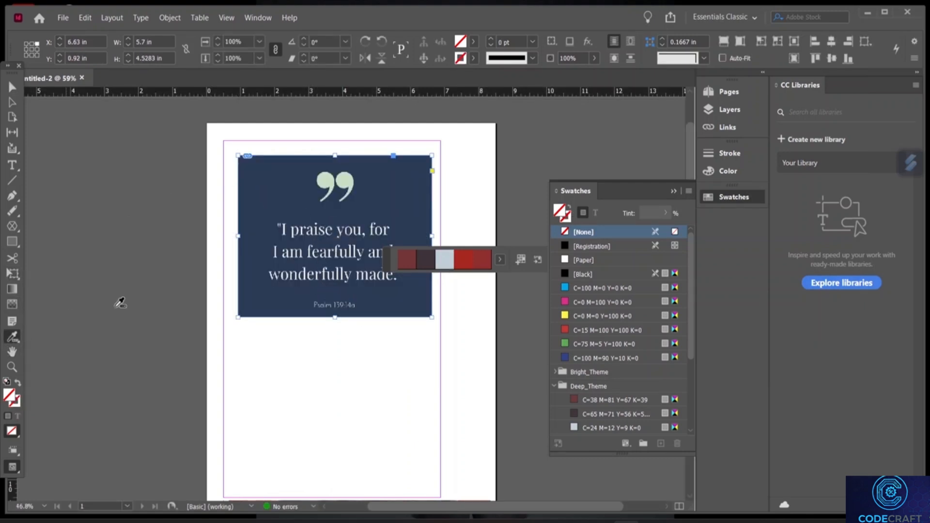
pyautogui.click(362, 214)
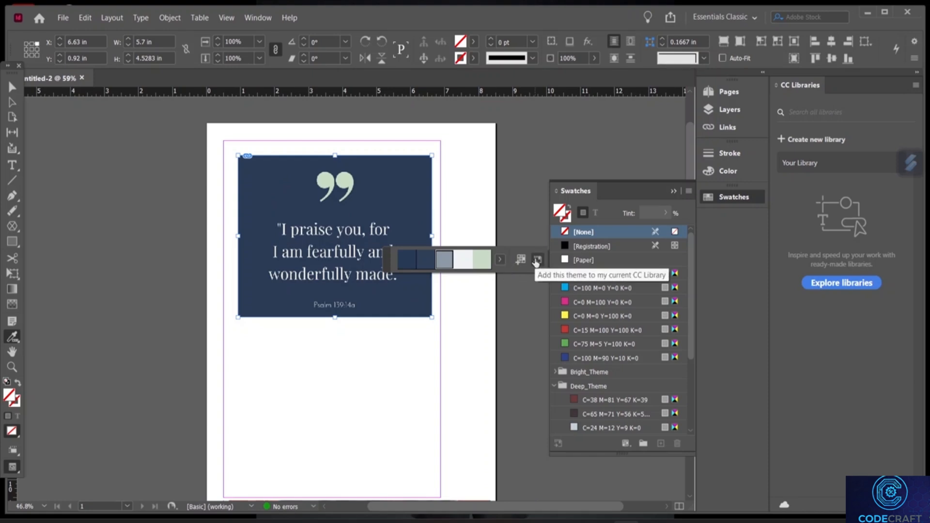
pyautogui.click(536, 261)
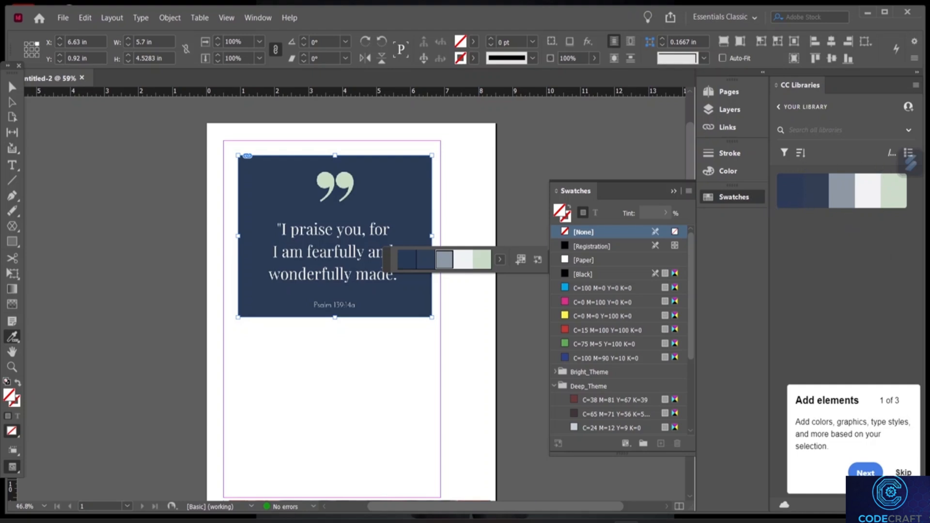
pyautogui.click(902, 473)
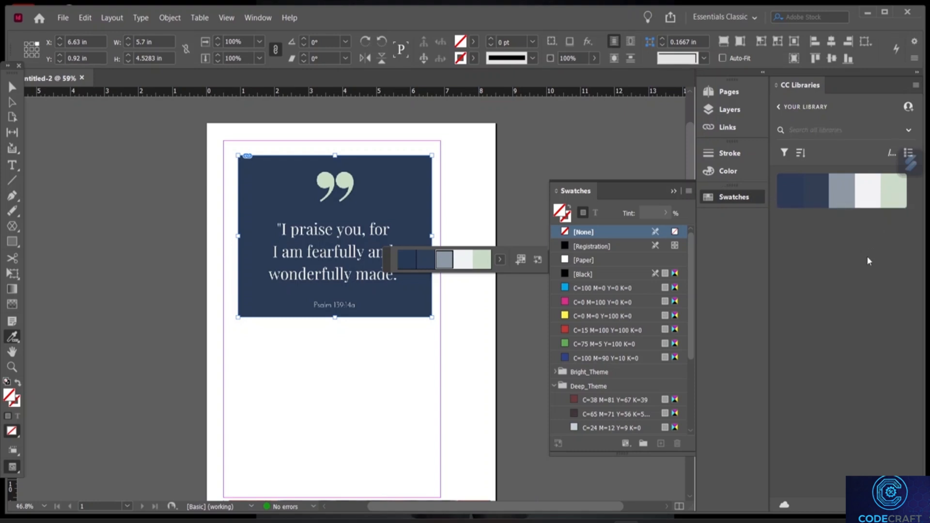
# - Apply the first dark blue of the Untitled-2-Deep library theme as the quote frame's fill, and view the swatches and theme variants
pyautogui.click(792, 190)
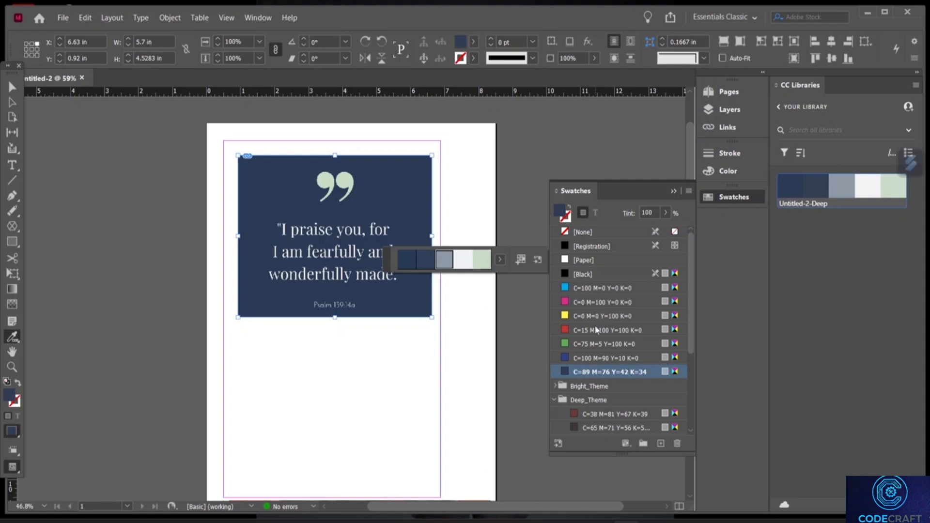
pyautogui.scroll(-3, 598, 345)
pyautogui.scroll(-3, 600, 339)
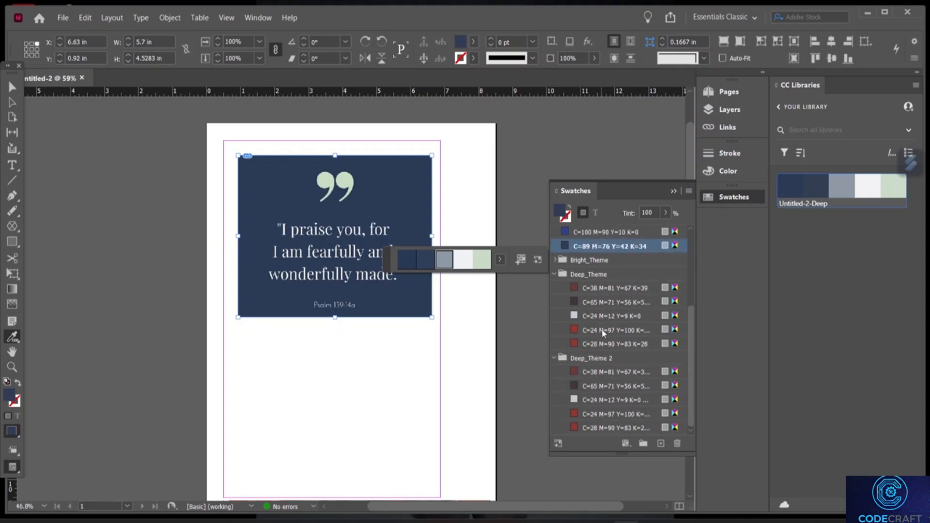
pyautogui.scroll(5, 600, 331)
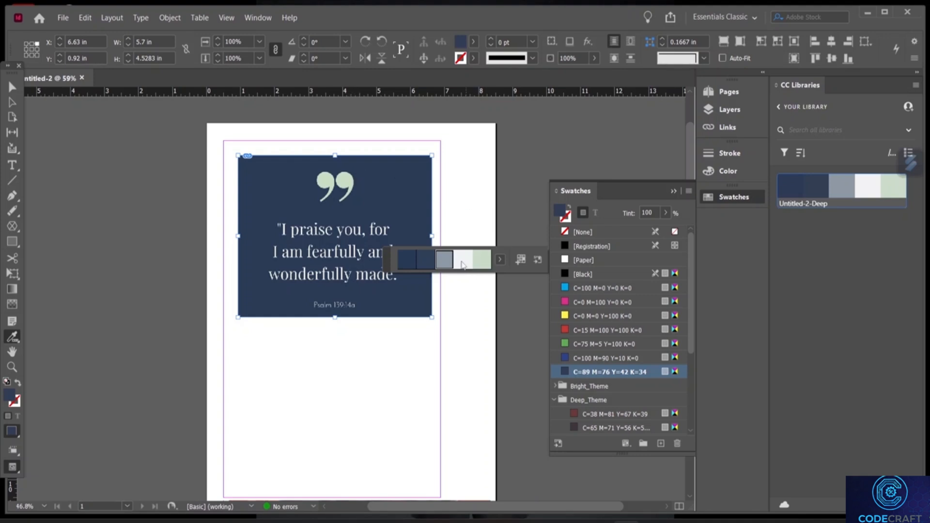
pyautogui.click(501, 260)
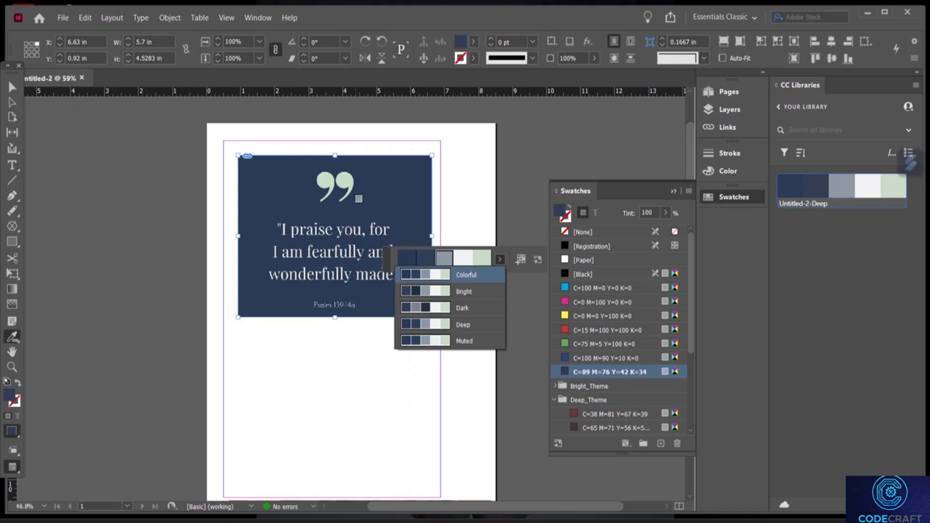
# - Place the black-and-white puzzle illustration from File Explorer's Pictures folder below the quote picture and extract a colour theme from it
pyautogui.scroll(-2, 362, 322)
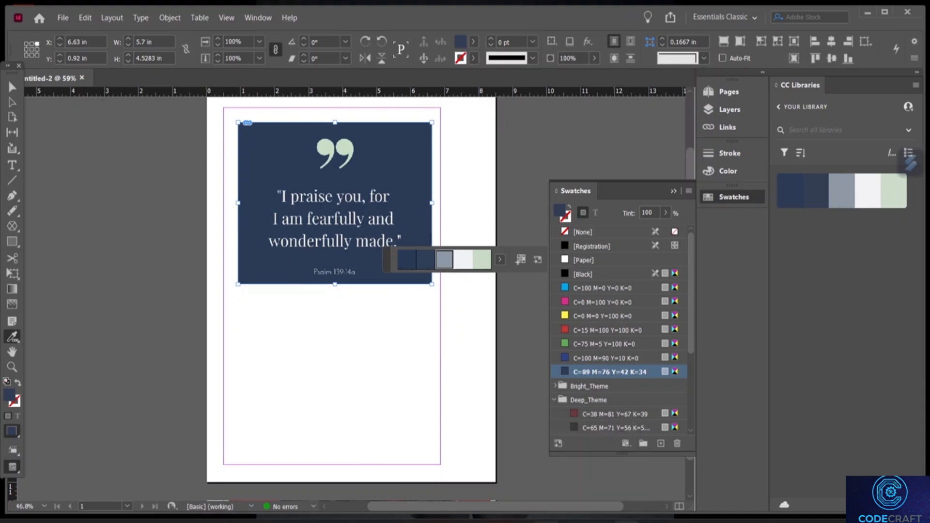
pyautogui.click(546, 521)
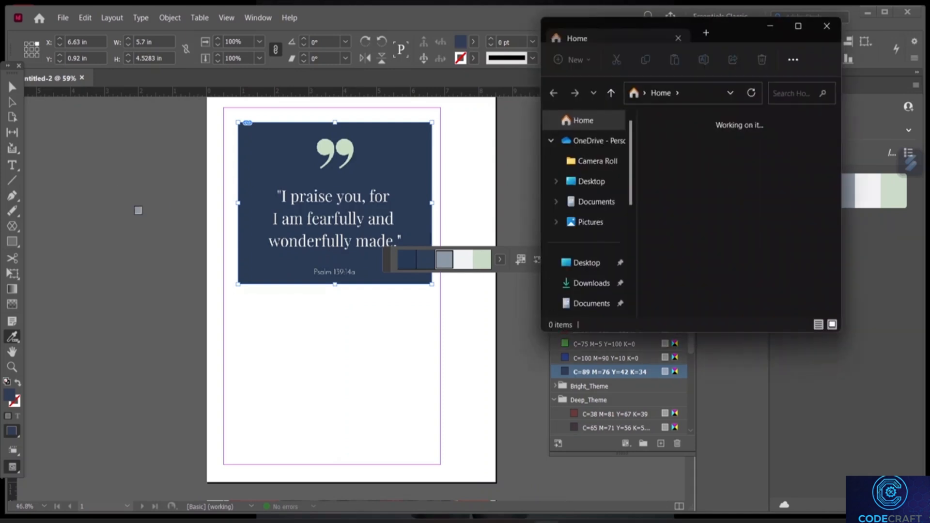
pyautogui.click(582, 224)
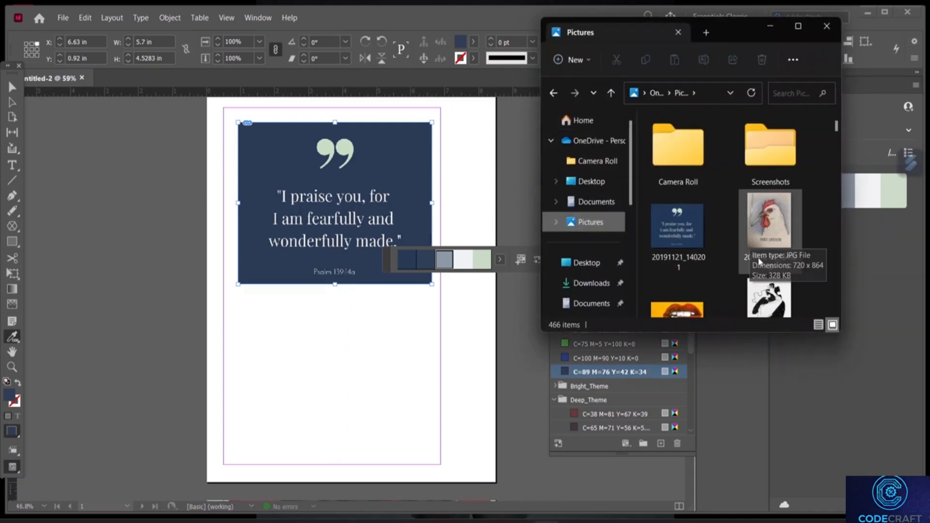
pyautogui.moveTo(768, 293)
pyautogui.mouseDown()
pyautogui.moveTo(438, 328)
pyautogui.moveTo(302, 329)
pyautogui.moveTo(240, 315)
pyautogui.moveTo(257, 341)
pyautogui.moveTo(259, 322)
pyautogui.moveTo(237, 312)
pyautogui.moveTo(274, 357)
pyautogui.moveTo(328, 388)
pyautogui.moveTo(378, 380)
pyautogui.moveTo(359, 345)
pyautogui.moveTo(348, 351)
pyautogui.mouseUp()
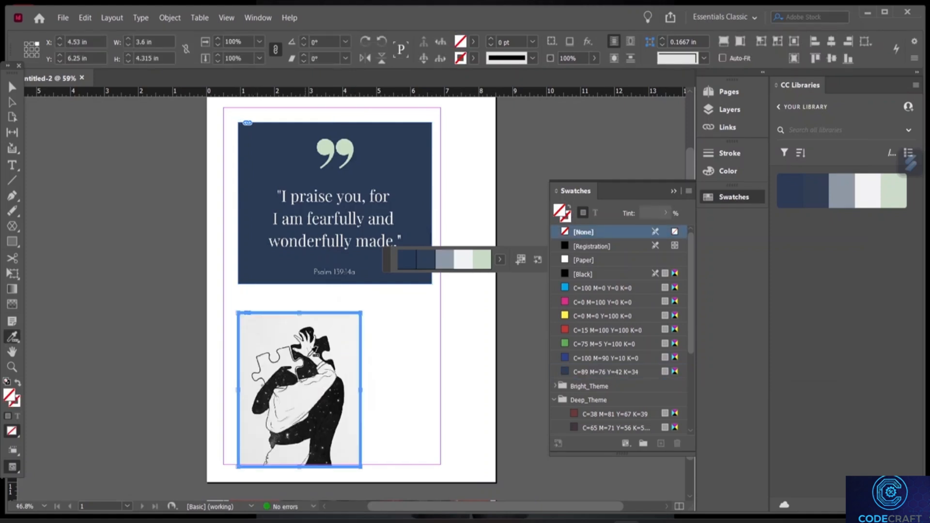
pyautogui.click(322, 358)
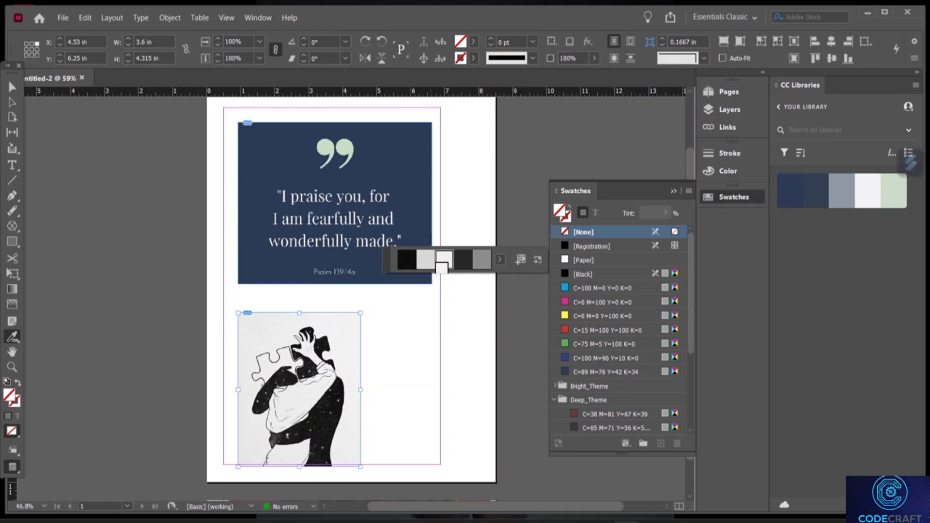
pyautogui.moveTo(439, 261); pyautogui.dragTo(254, 400)
# - Open the name of the Bright_Theme swatch group for editing
pyautogui.click(592, 386)
pyautogui.doubleClick(586, 390)
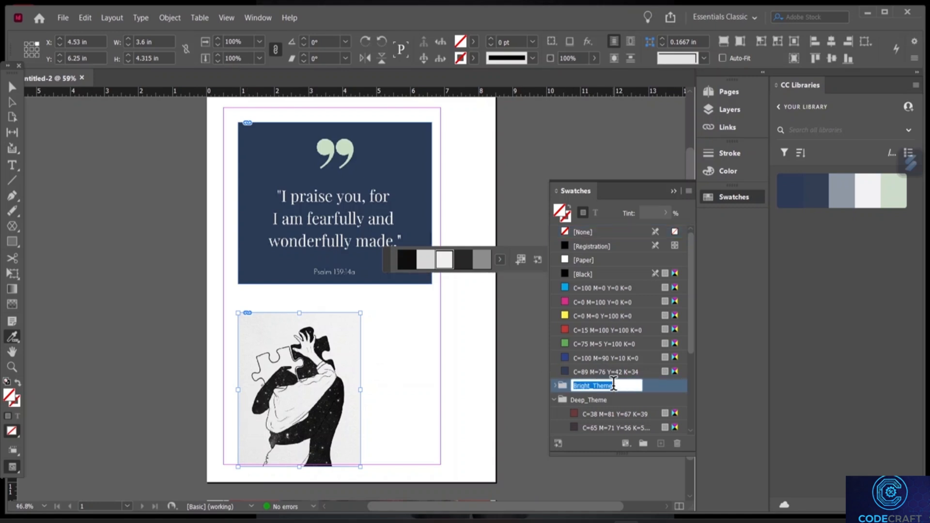